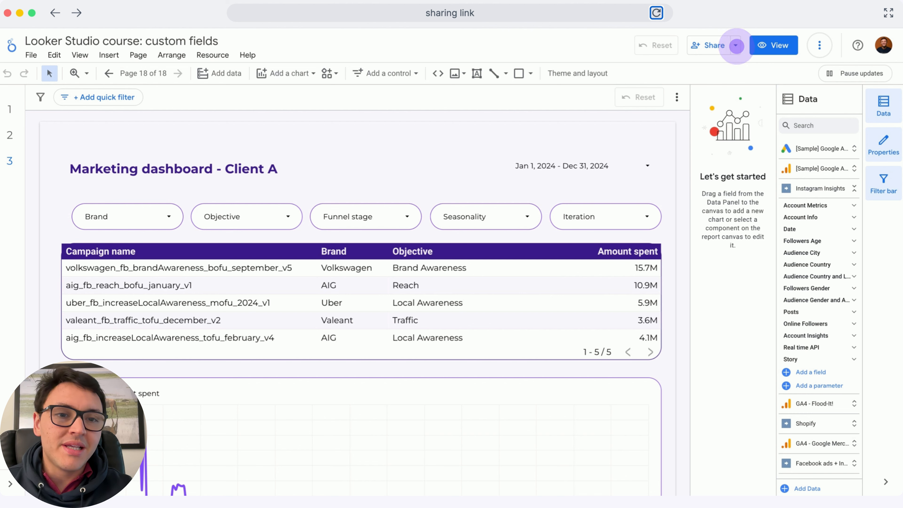
Get the report's sharing link, toggle the option to link to the current report view, and copy the link.
left_click(735, 45)
left_click(693, 123)
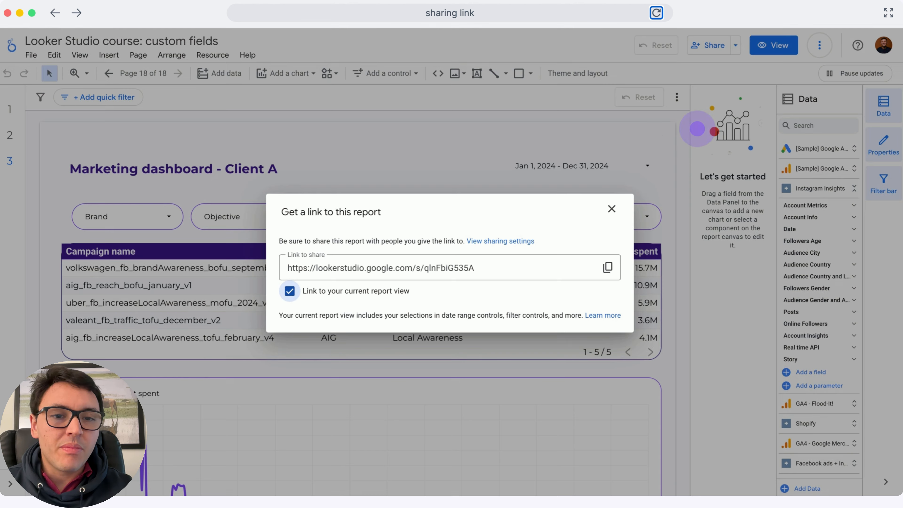
left_click(290, 291)
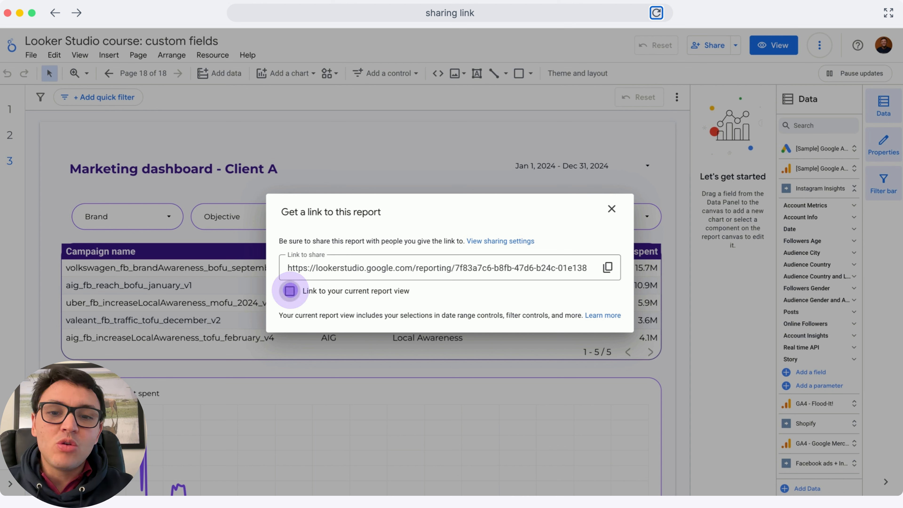
left_click(290, 291)
left_click(607, 266)
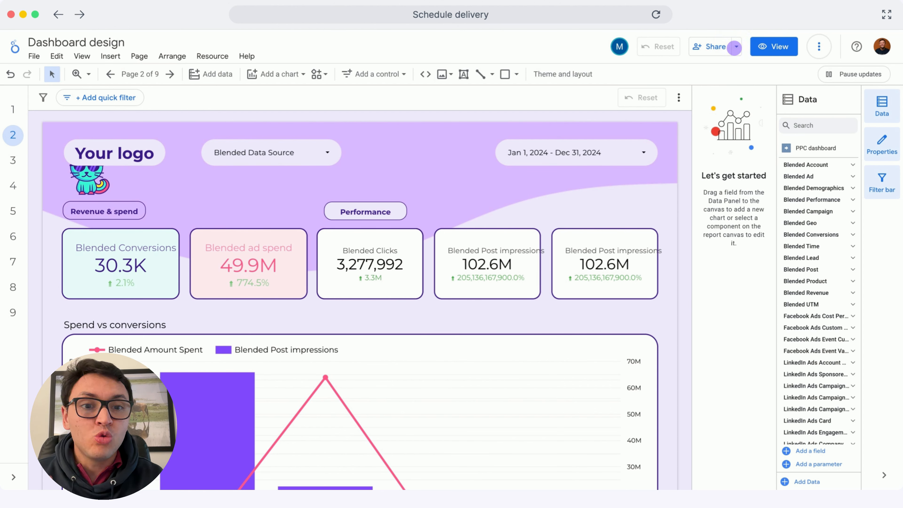
Start a scheduled email delivery for the Dashboard design report and add the company's support address as an additional recipient.
left_click(735, 46)
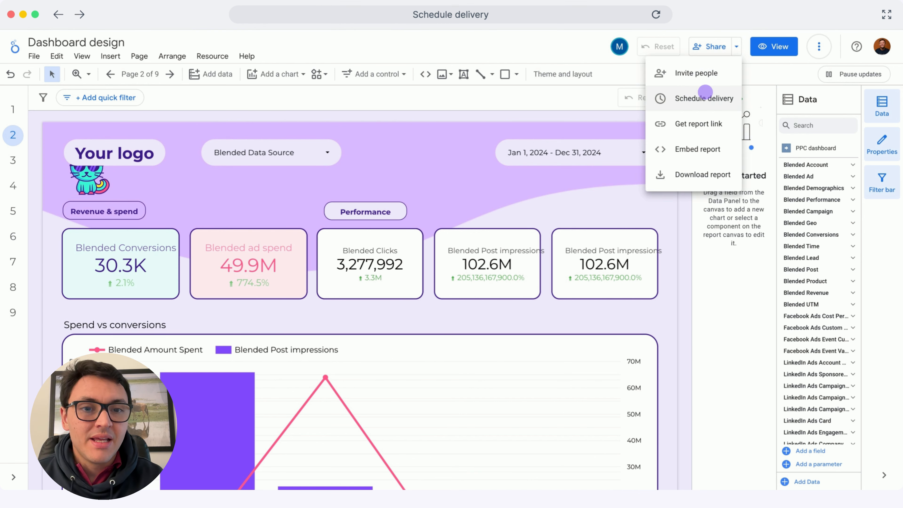
left_click(705, 96)
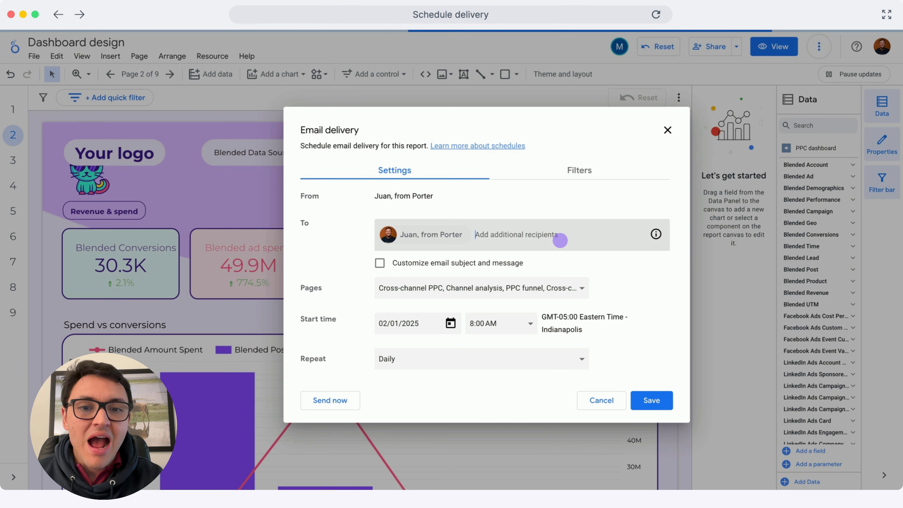
type("suppo")
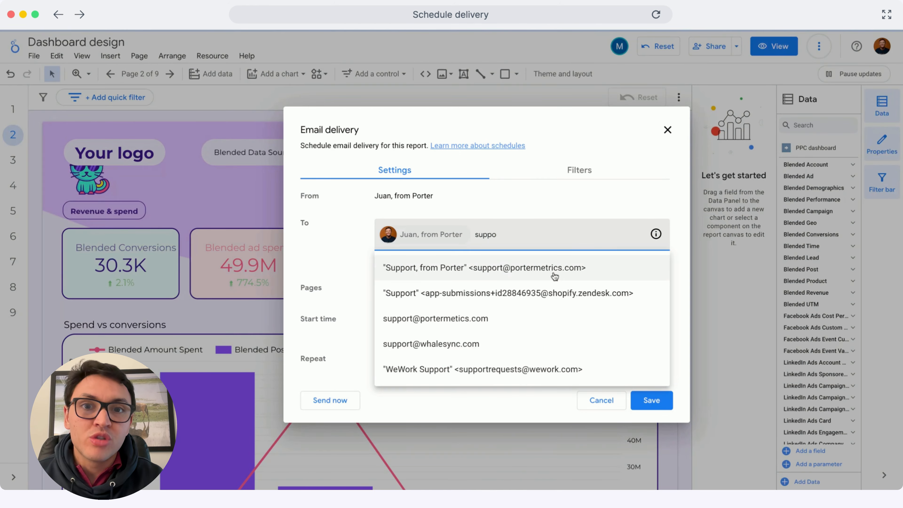
left_click(558, 274)
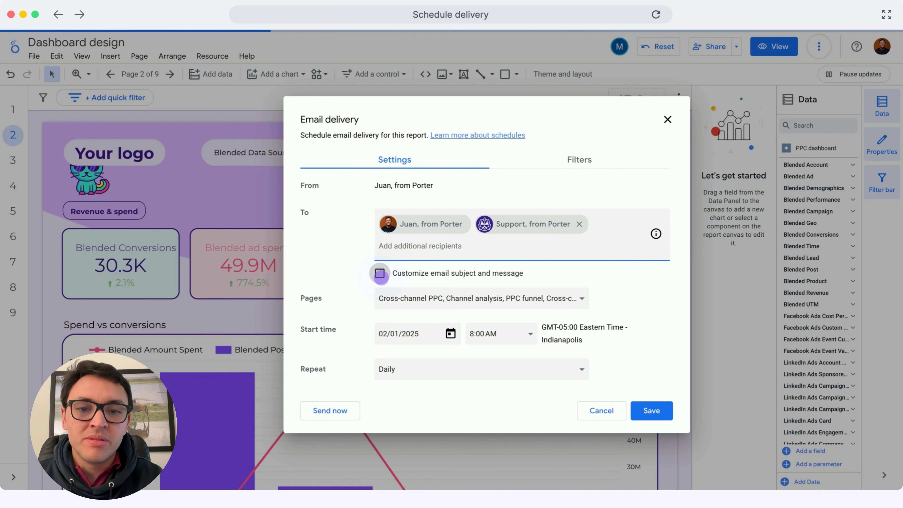
Enable a customized email subject and message, and set the subject to "Weekly marketing performance".
left_click(380, 274)
left_click(387, 280)
type("We")
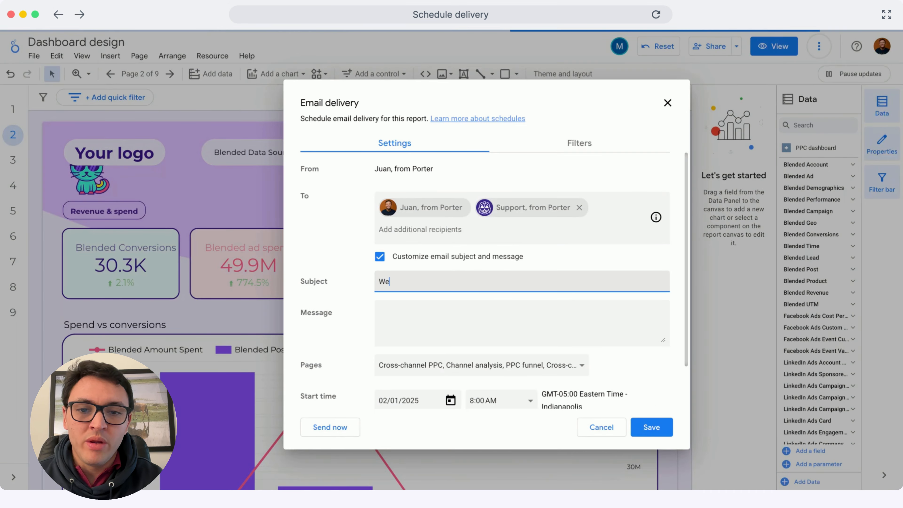
type("ekly marketing")
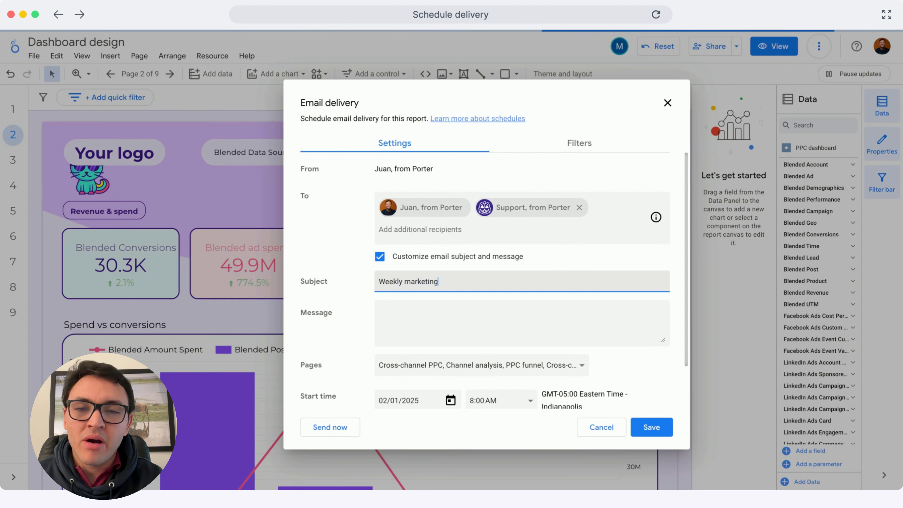
type(" performance")
Write the email message "Hi, client A. Here's your dashboard.".
left_click(412, 314)
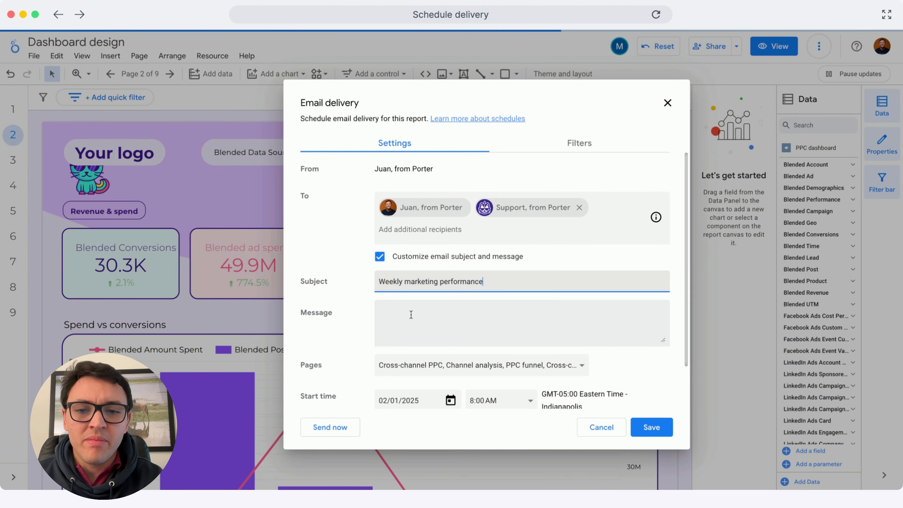
type("Hi, ")
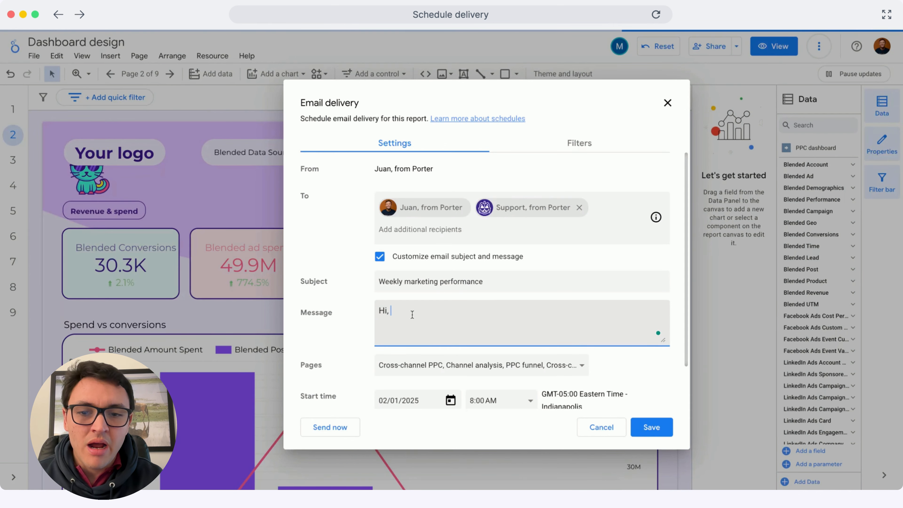
type("client A. ")
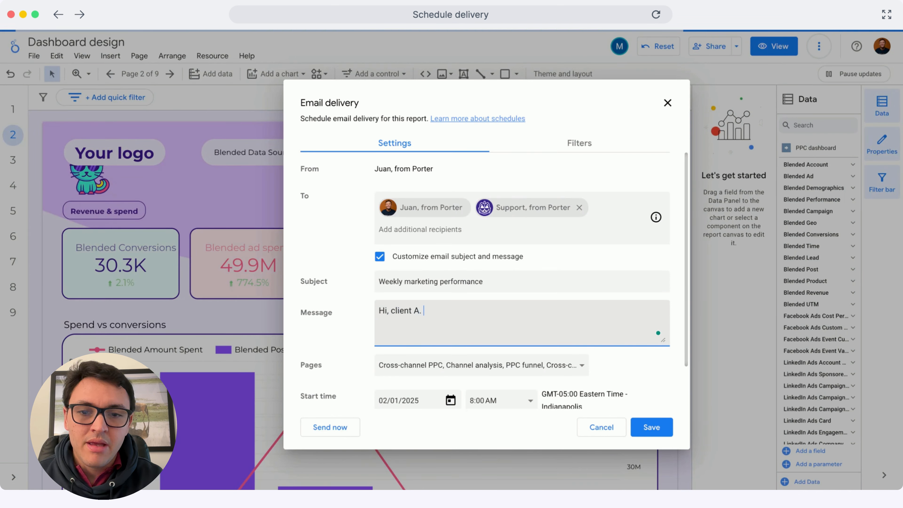
type("Here's you")
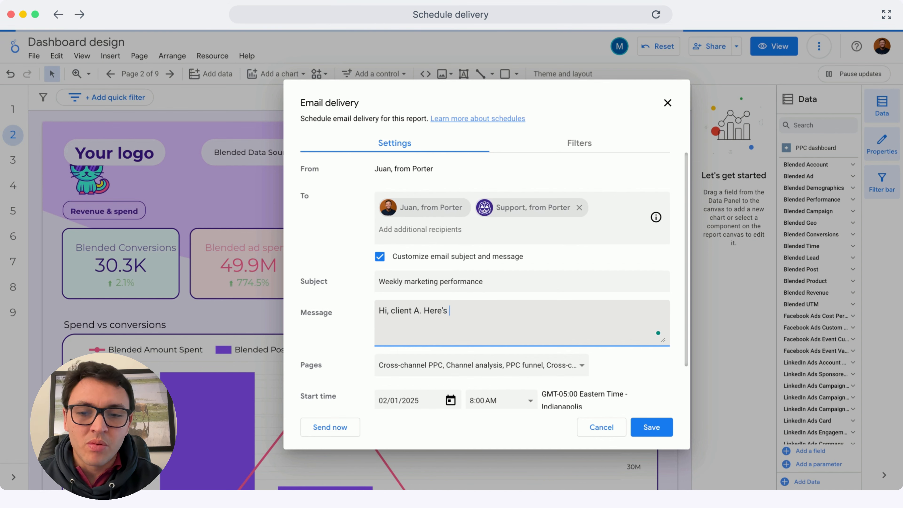
type("r dashboard.")
Limit the pages included in the delivery to Channel analysis and PPC funnel.
scroll(442, 323, "down", 2)
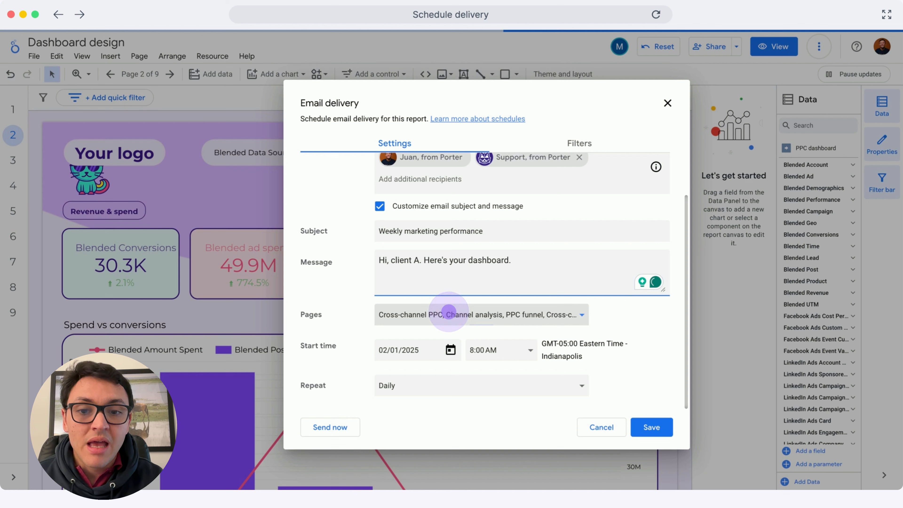
left_click(448, 314)
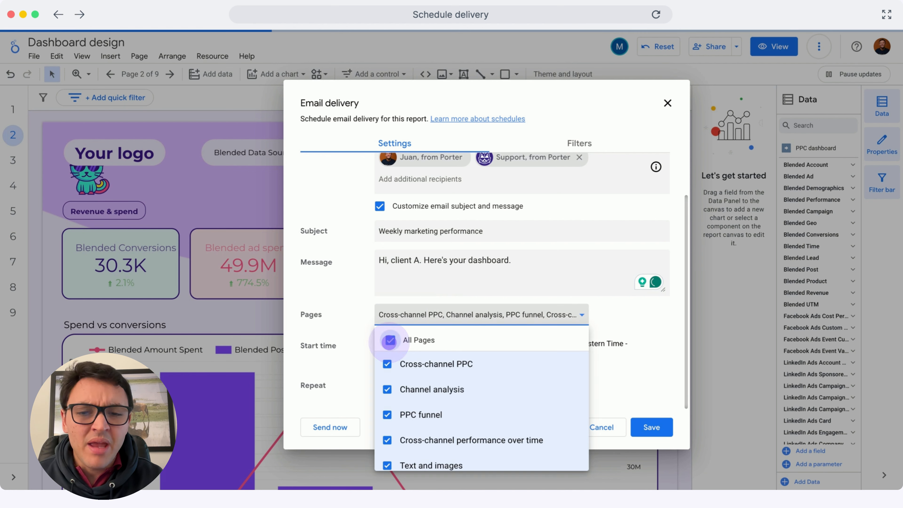
left_click(395, 339)
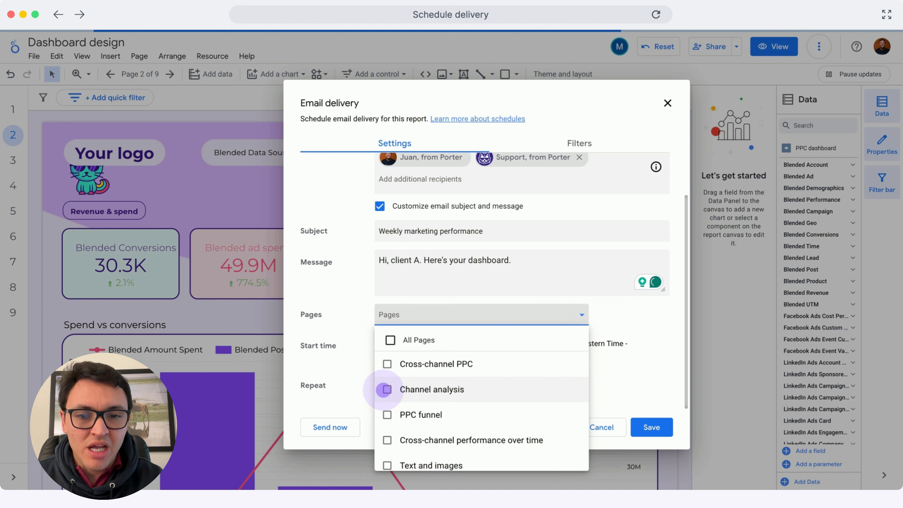
left_click(386, 387)
left_click(386, 413)
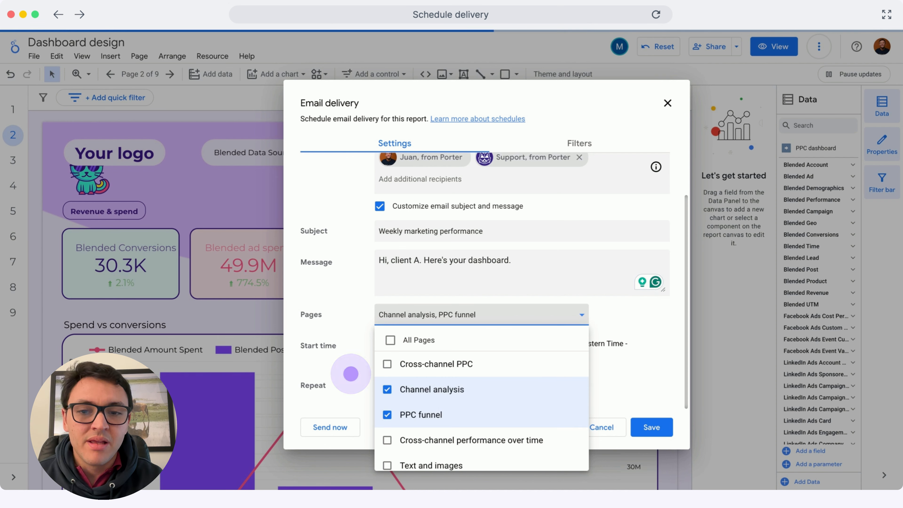
left_click(360, 372)
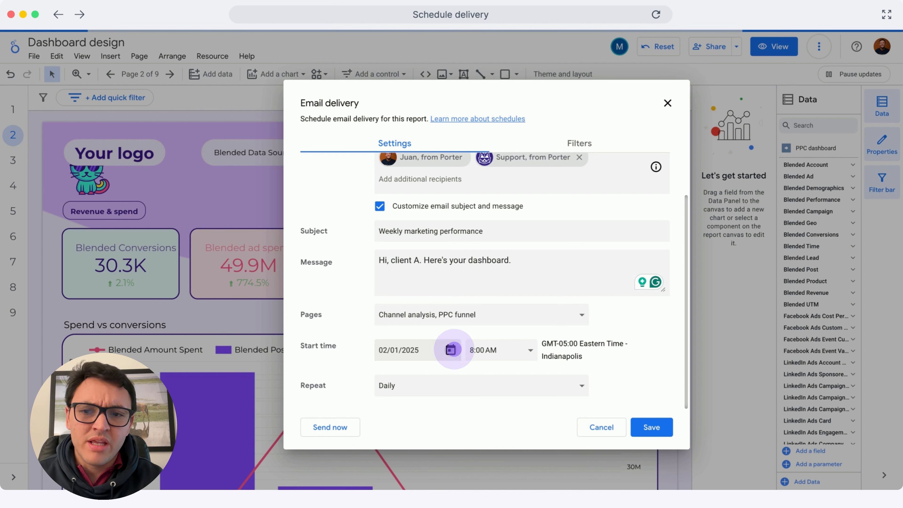
Set the start time of the email delivery to 9:00 AM.
left_click(451, 349)
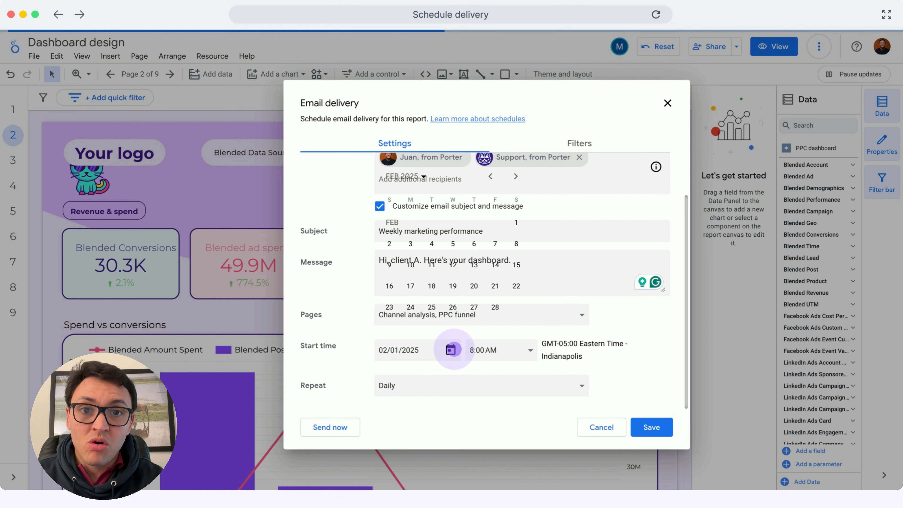
left_click(517, 350)
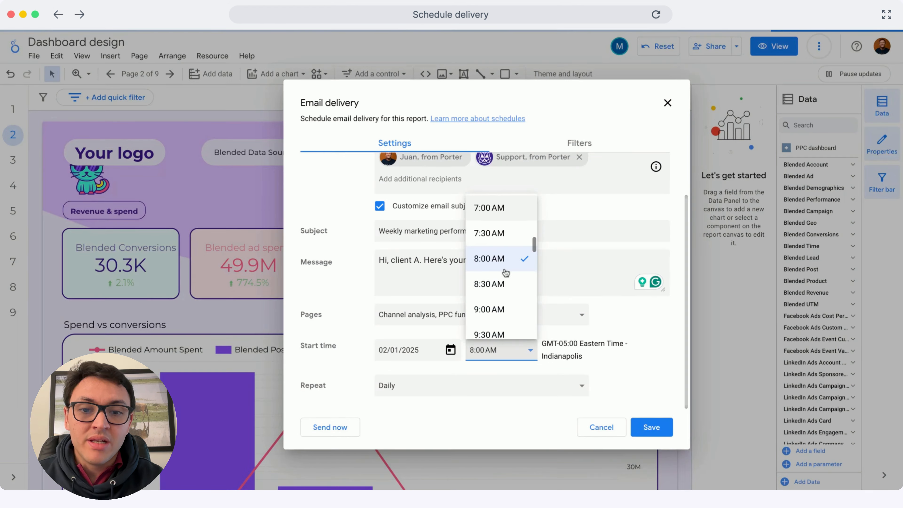
left_click(498, 285)
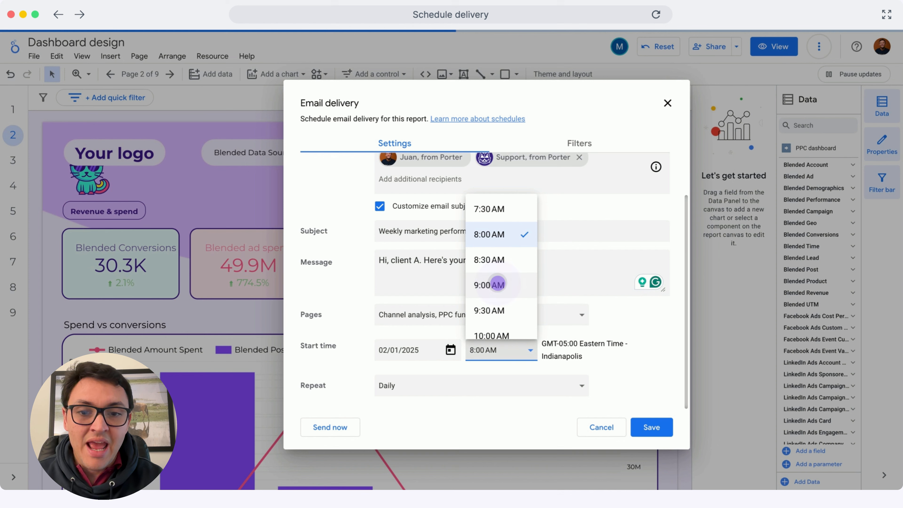
left_click(597, 351)
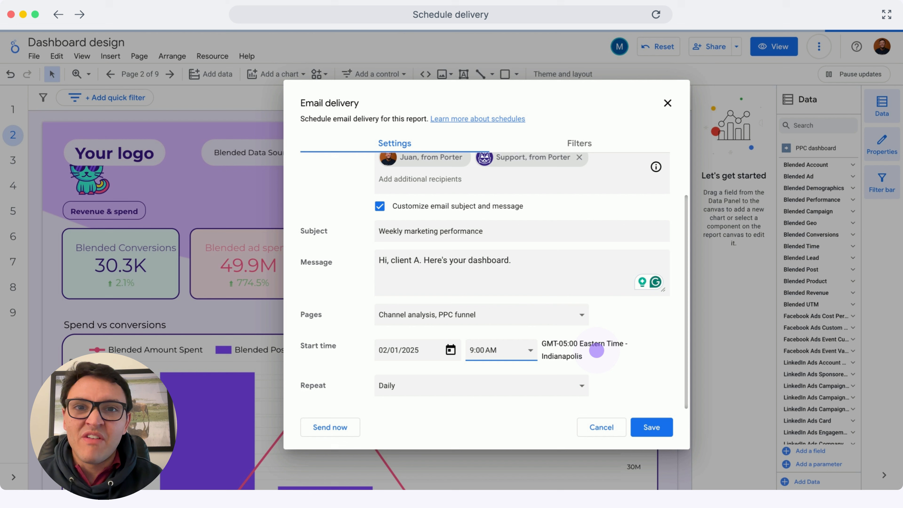
Set the delivery to repeat daily and save the email schedule.
left_click(550, 384)
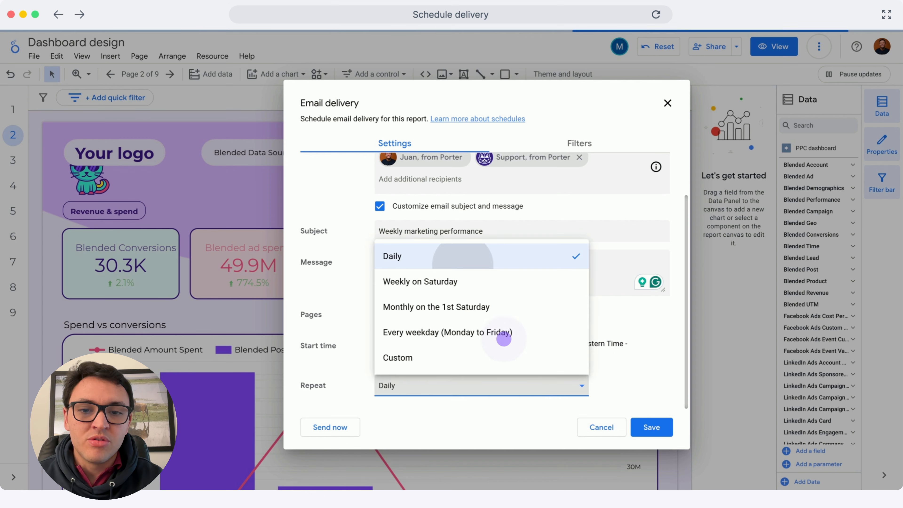
left_click(464, 266)
left_click(654, 426)
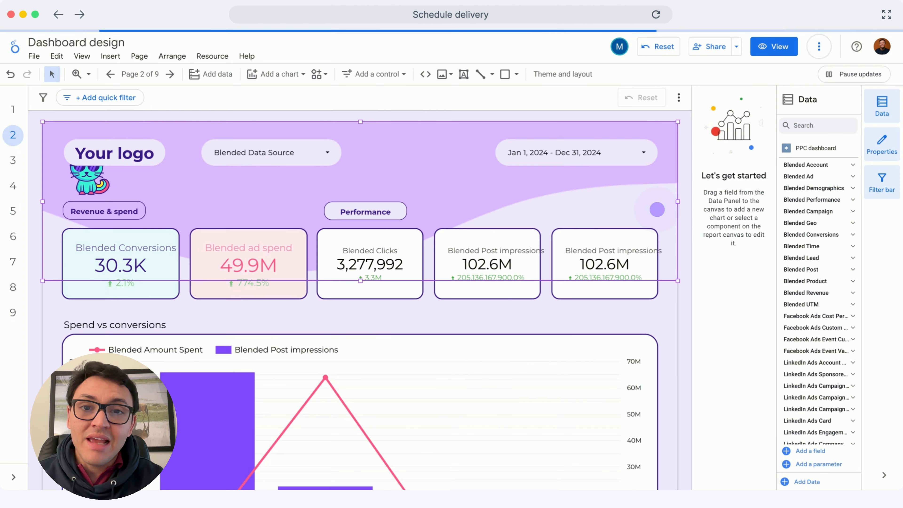
left_click(658, 209)
left_click(658, 210)
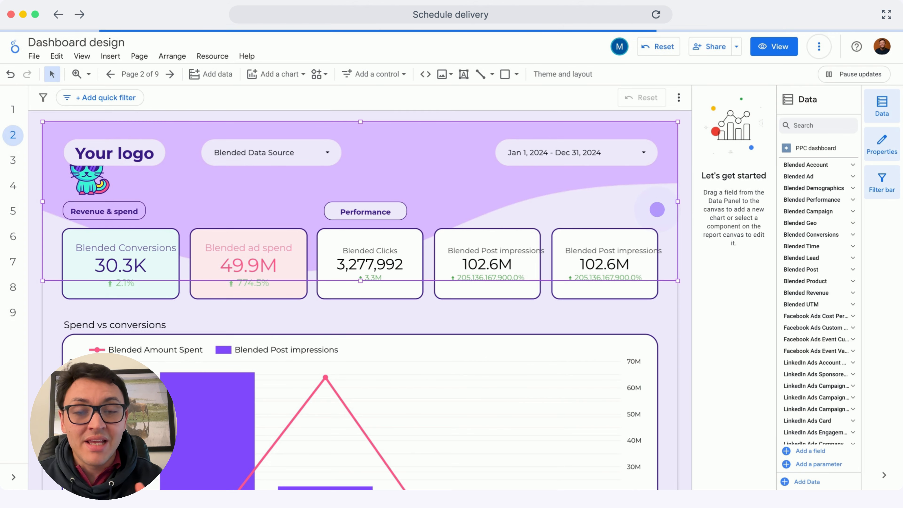
left_click(657, 209)
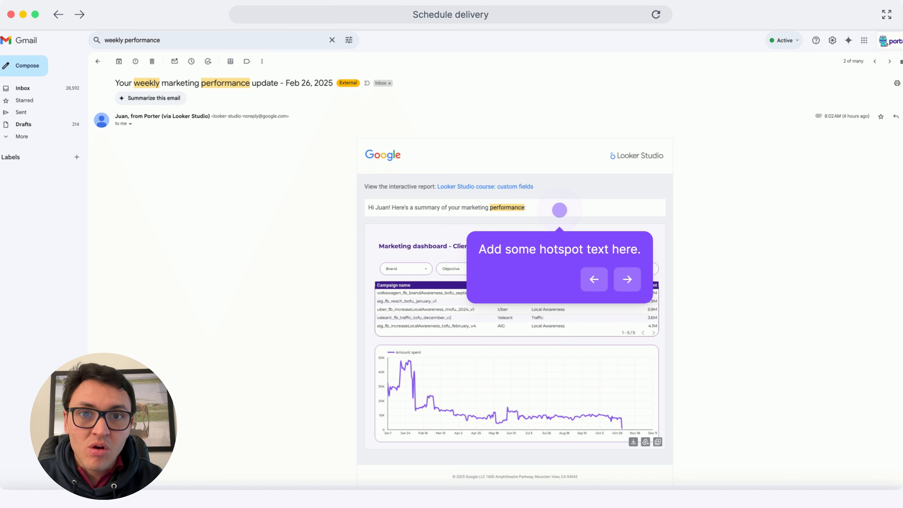
key("Right")
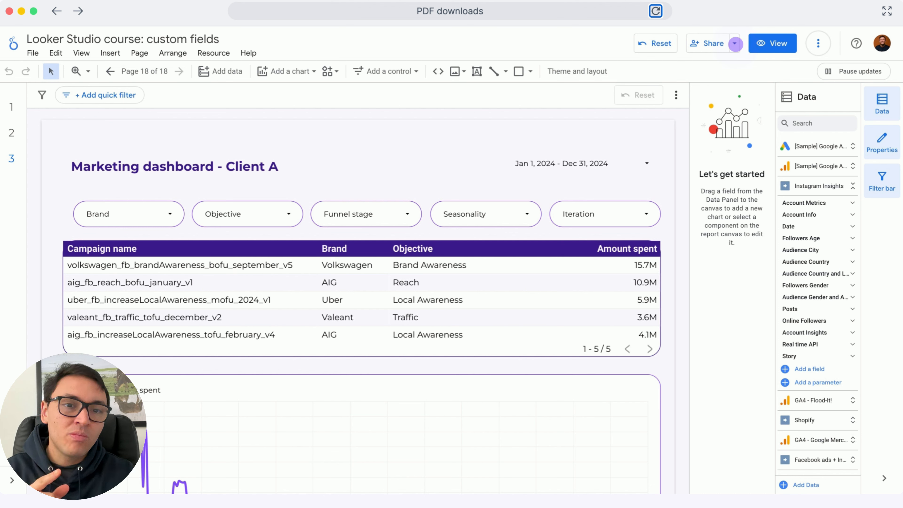
Download the custom fields report as a PDF containing only the "REGEX - Naming convention" page.
left_click(735, 43)
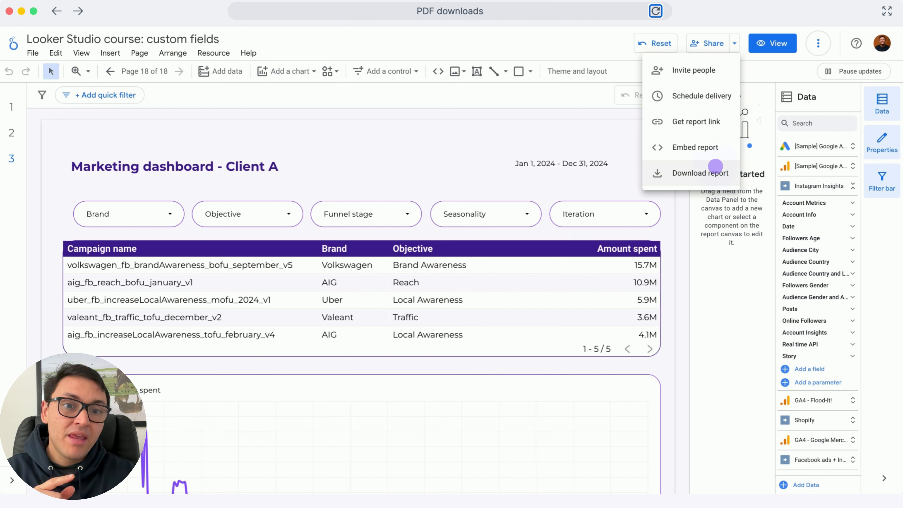
left_click(716, 167)
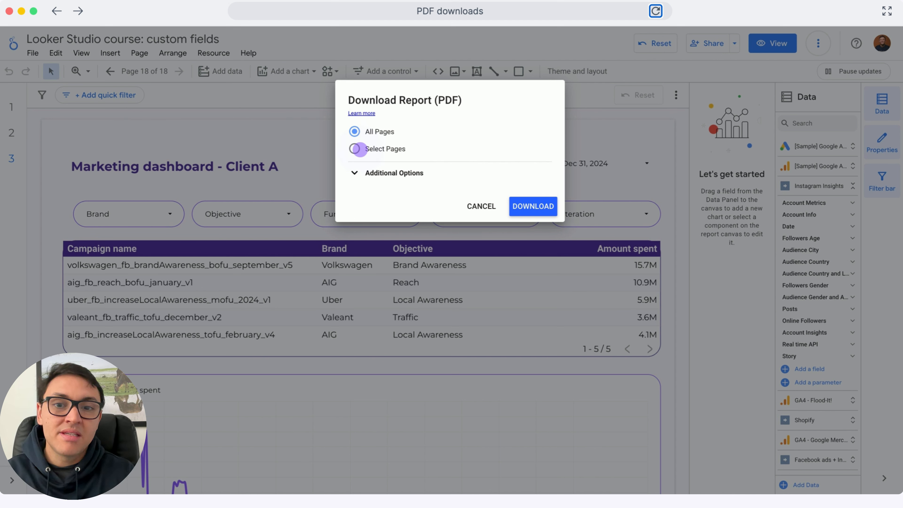
left_click(356, 149)
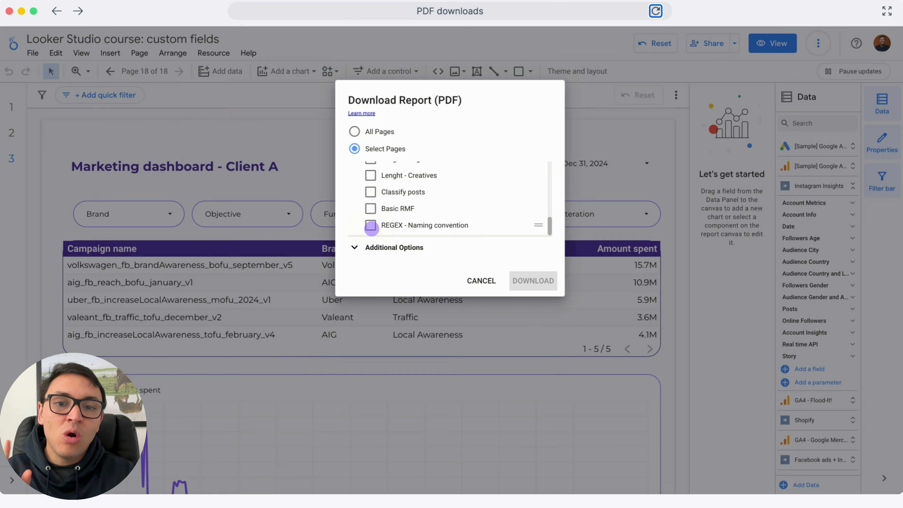
left_click(371, 226)
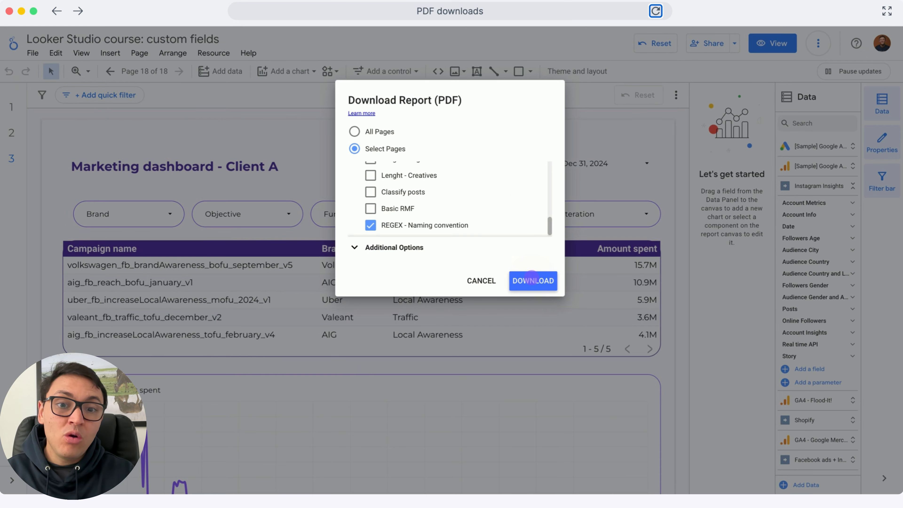
left_click(531, 280)
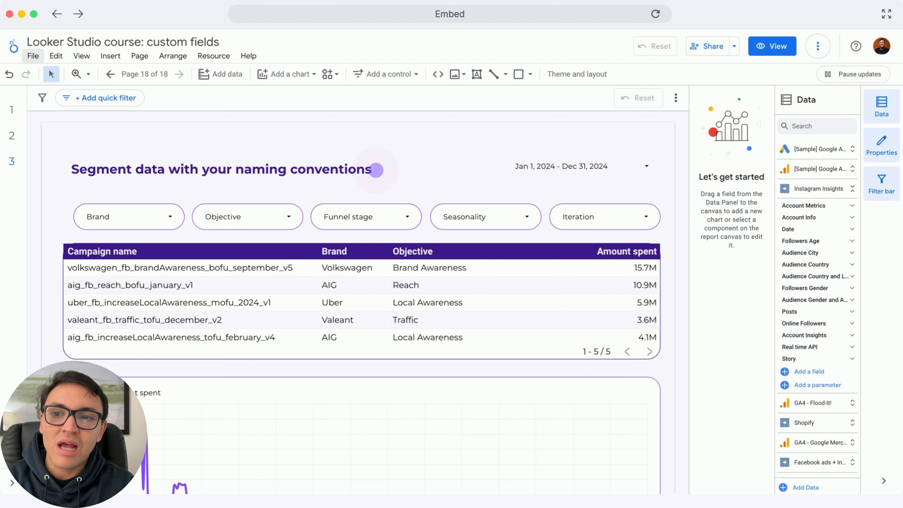
Open the report's embedding settings and switch the output from embed code to Embed URL.
left_click(32, 56)
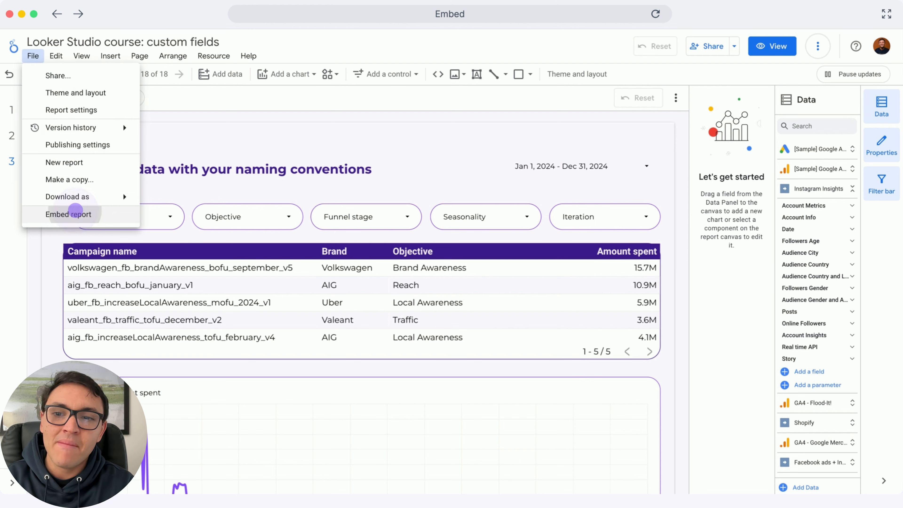
left_click(68, 214)
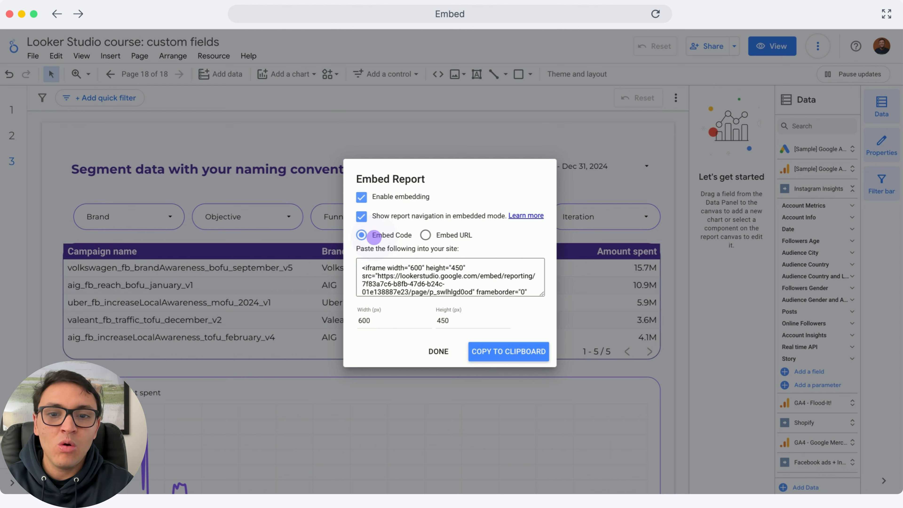
left_click(426, 235)
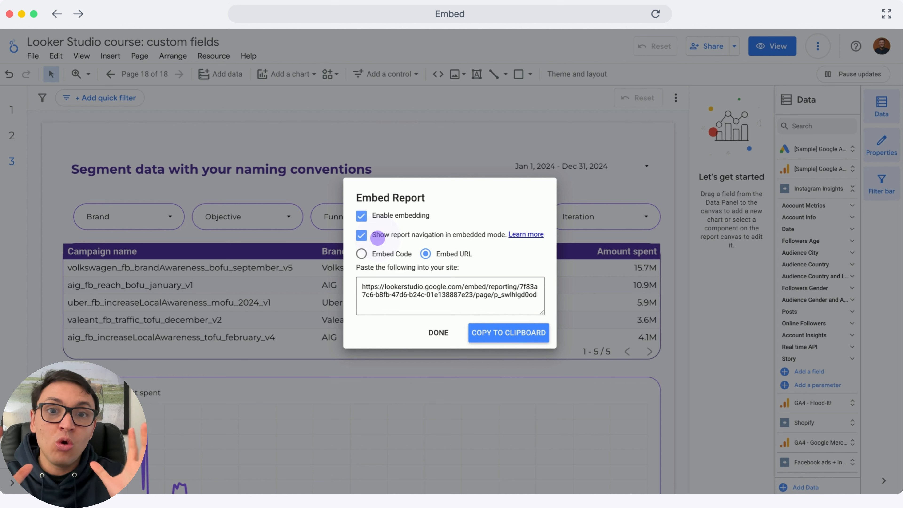
Toggle report navigation in embedded mode off and back on, and switch the output to Embed Code.
left_click(378, 236)
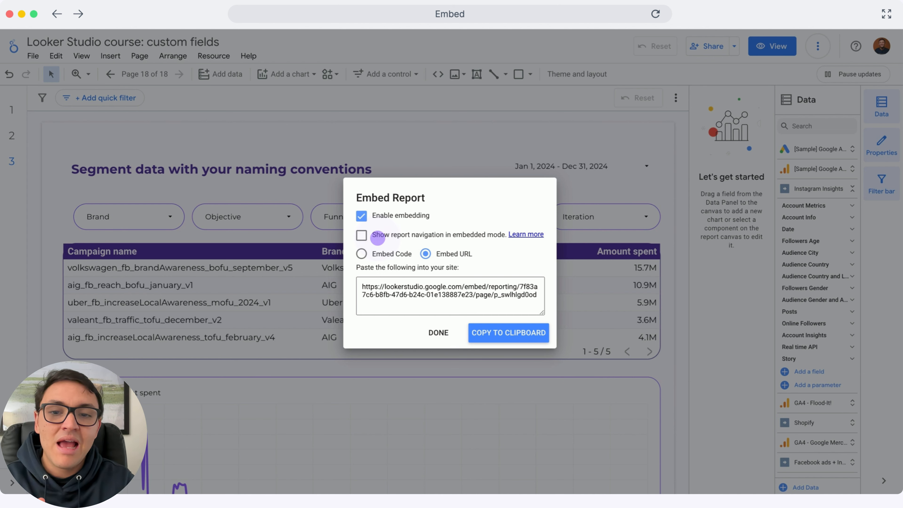
left_click(378, 235)
left_click(361, 253)
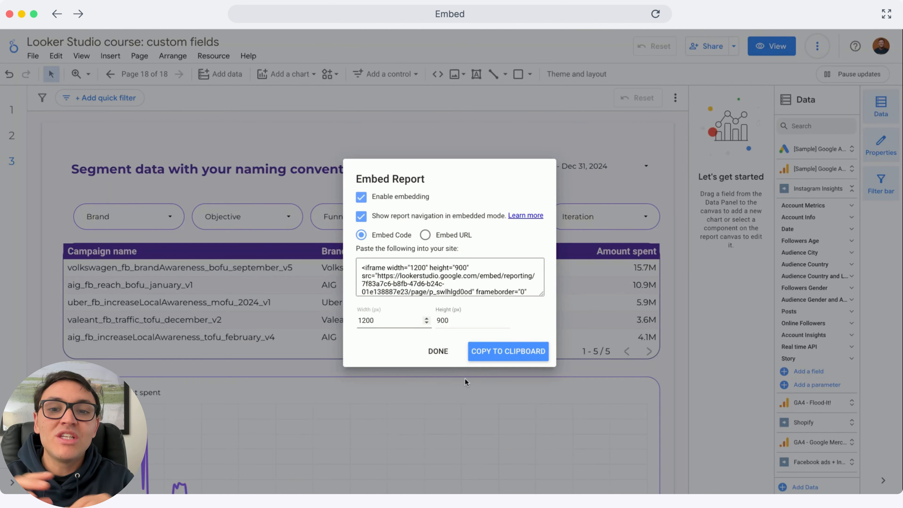
Copy the 1200 × 900 px embed code and paste it into the HTML widget of the "Marketing dashboard private access" page in the website editor.
left_click(480, 352)
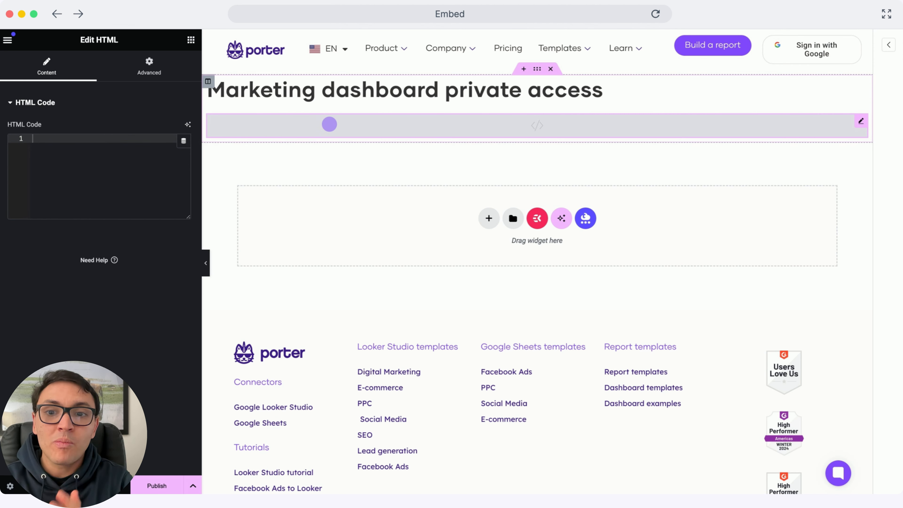
left_click(100, 176)
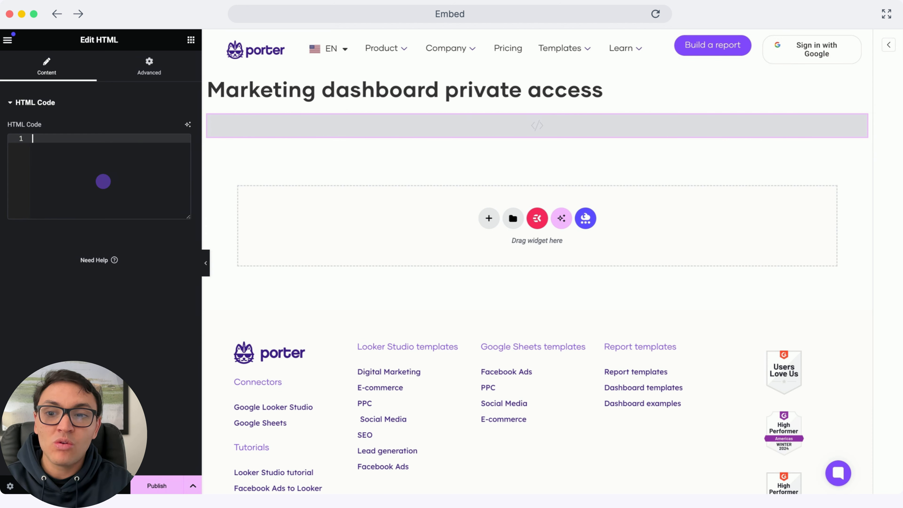
key("super+v")
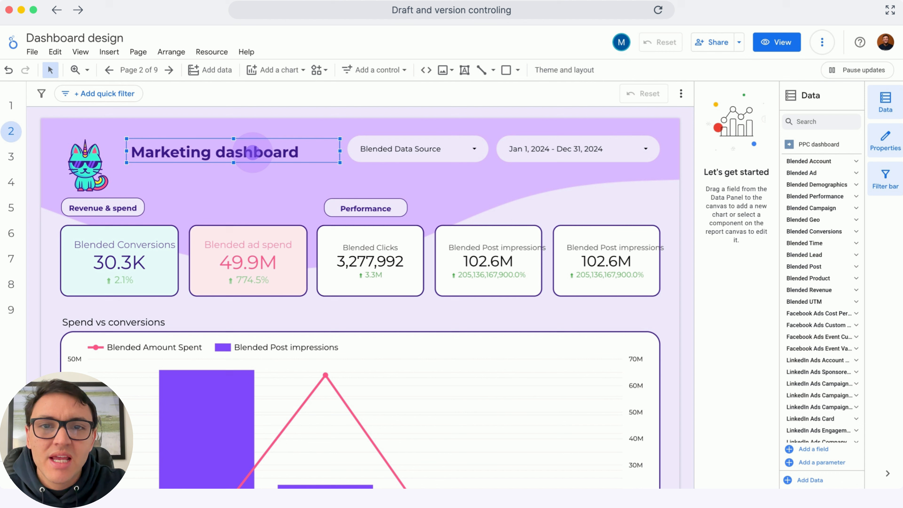
Append "- Draft" to the "Marketing dashboard" title in the Dashboard design report and preview the report in view mode.
double_click(252, 153)
type("- D")
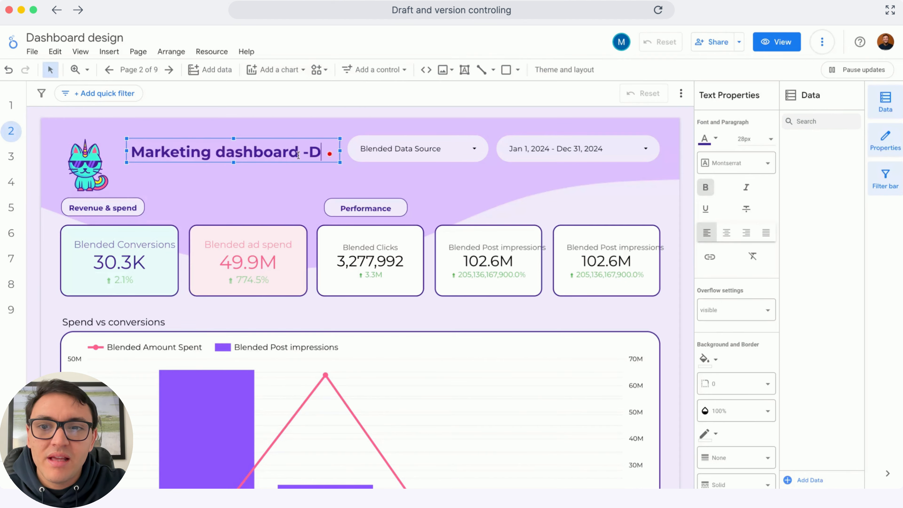
type("raft")
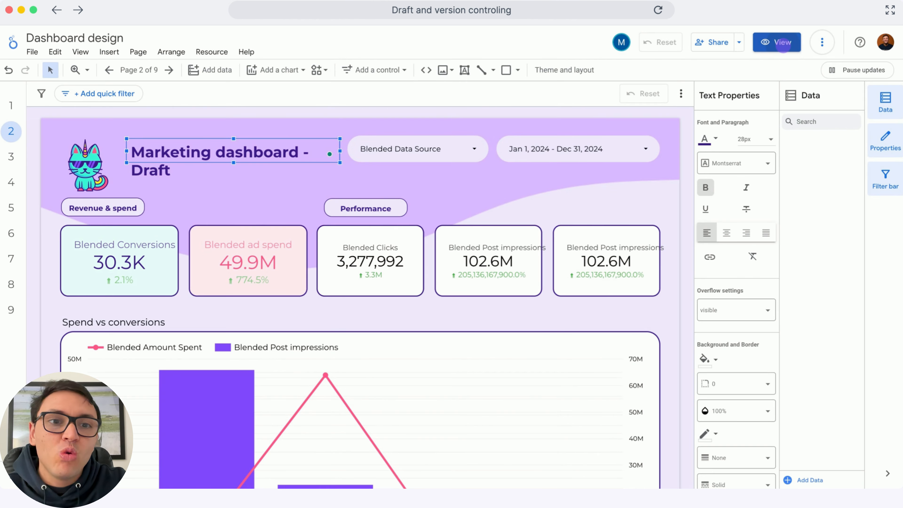
left_click(784, 46)
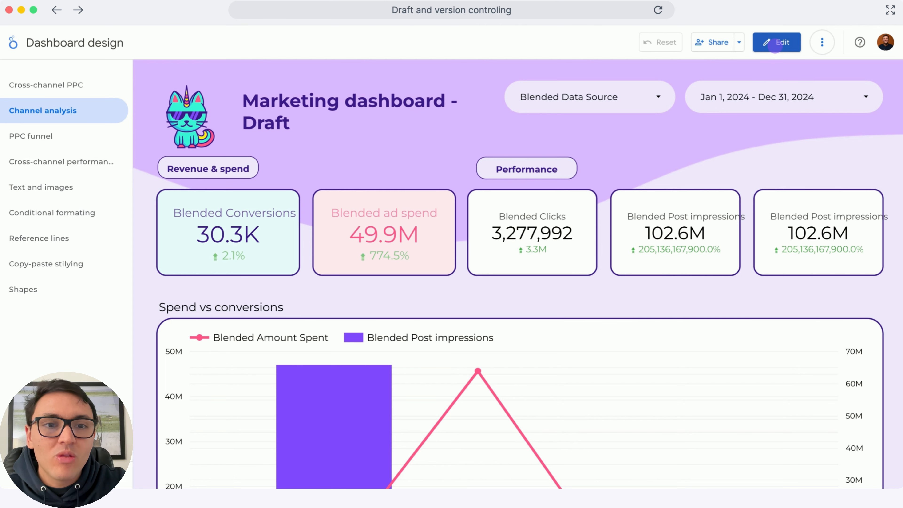
Return to editing and remove "- Draft" from the dashboard title.
left_click(776, 47)
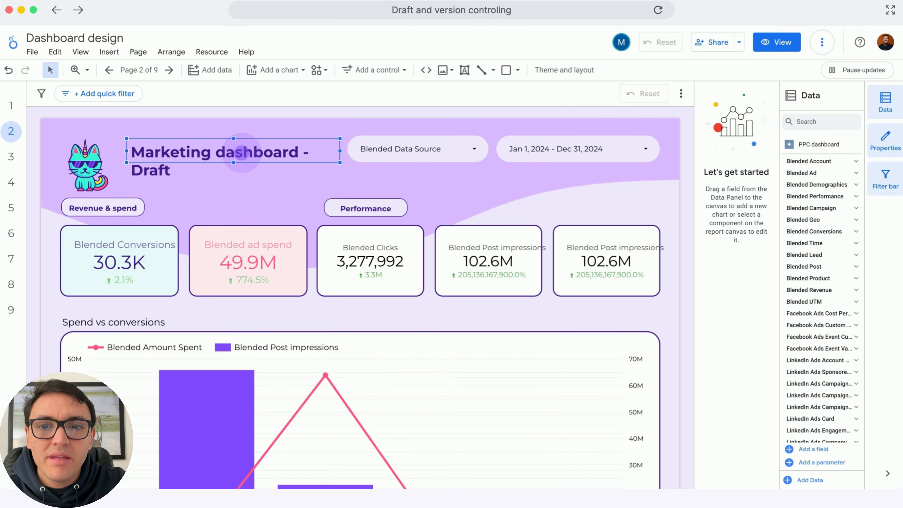
left_click(242, 153)
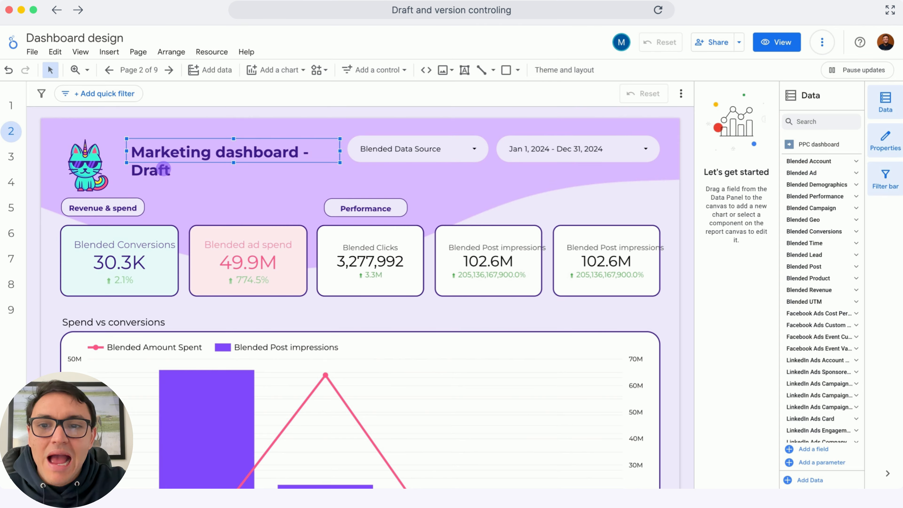
left_click(163, 169)
key("BackSpace")
key("BackSpace")
key("BackSpace")
key("BackSpace")
key("BackSpace")
key("BackSpace")
key("BackSpace")
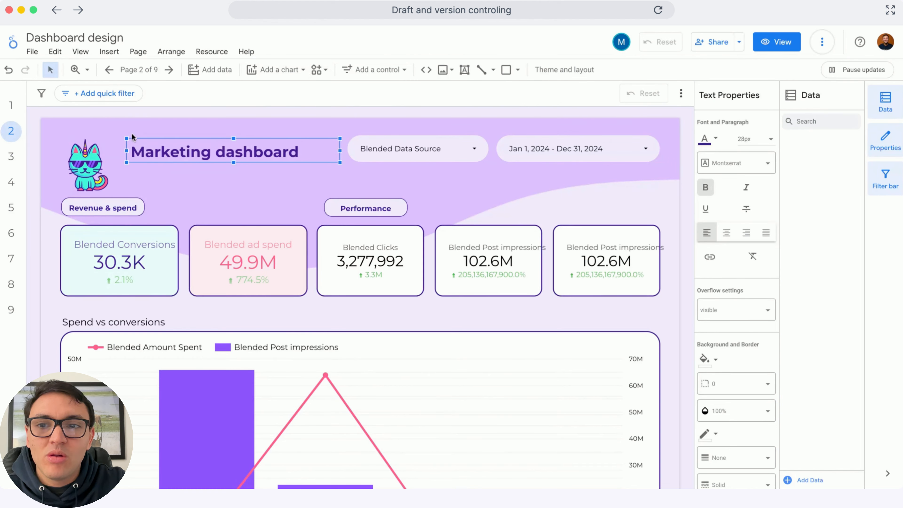
Turn on manual report publishing in the publishing settings and save.
left_click(32, 52)
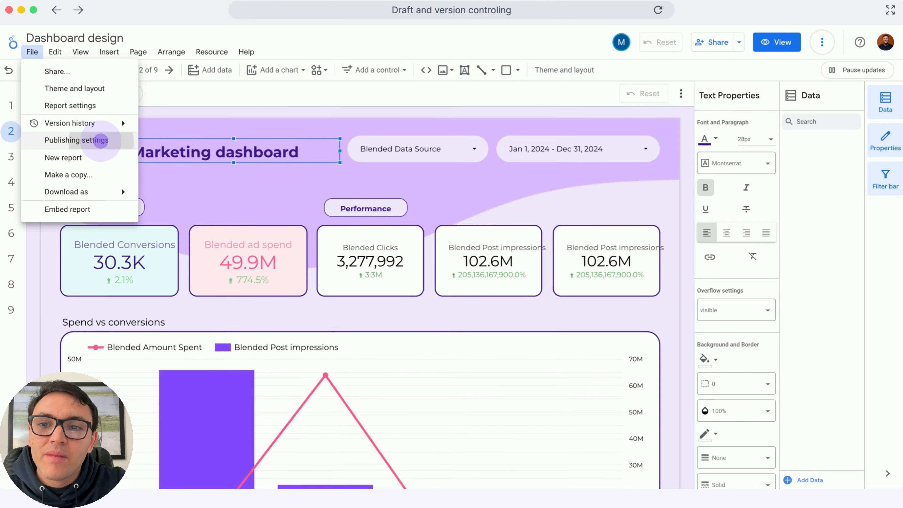
left_click(101, 140)
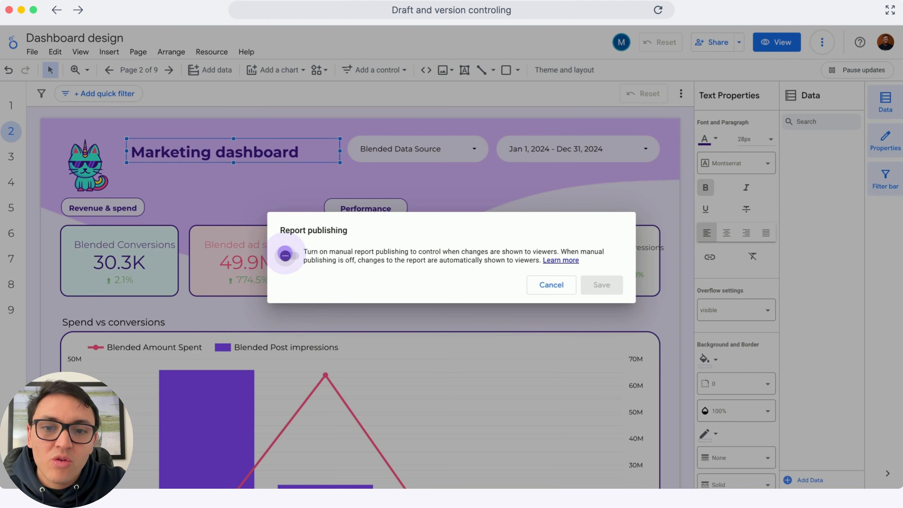
left_click(285, 255)
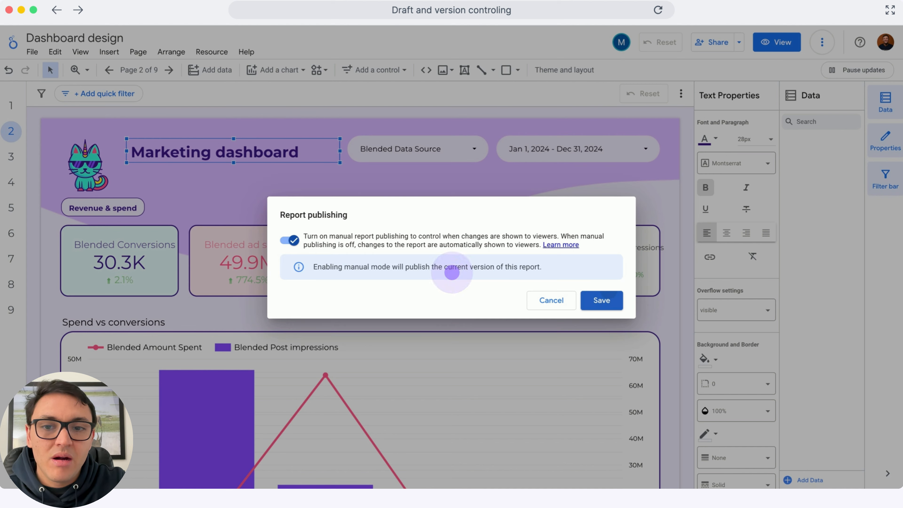
left_click(601, 300)
Append "- Draft" to the "Marketing dashboard" title and view the published version of the report.
left_click(301, 152)
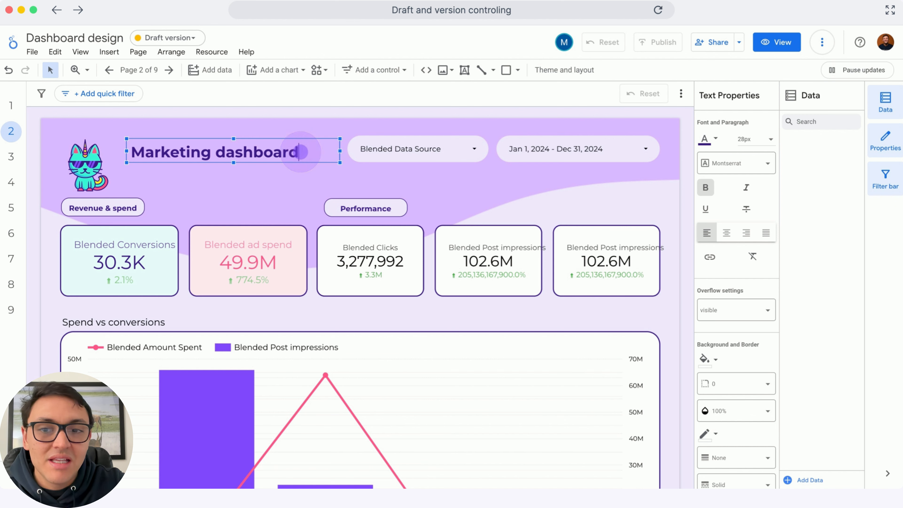
type("- Draft")
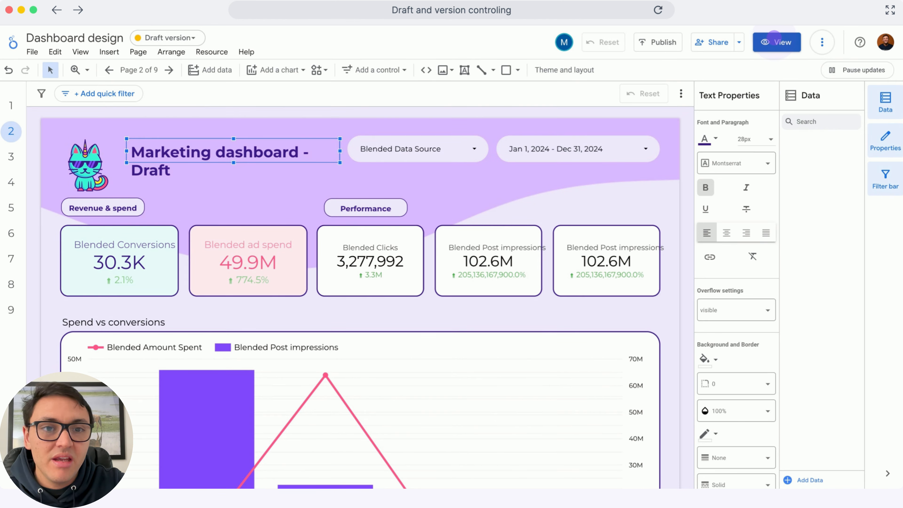
left_click(776, 39)
left_click(289, 142)
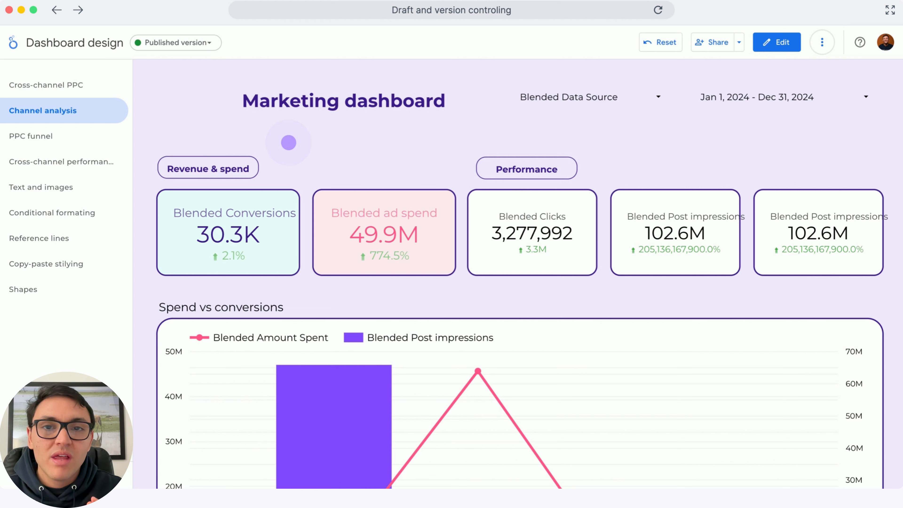
left_click(289, 142)
left_click(289, 142)
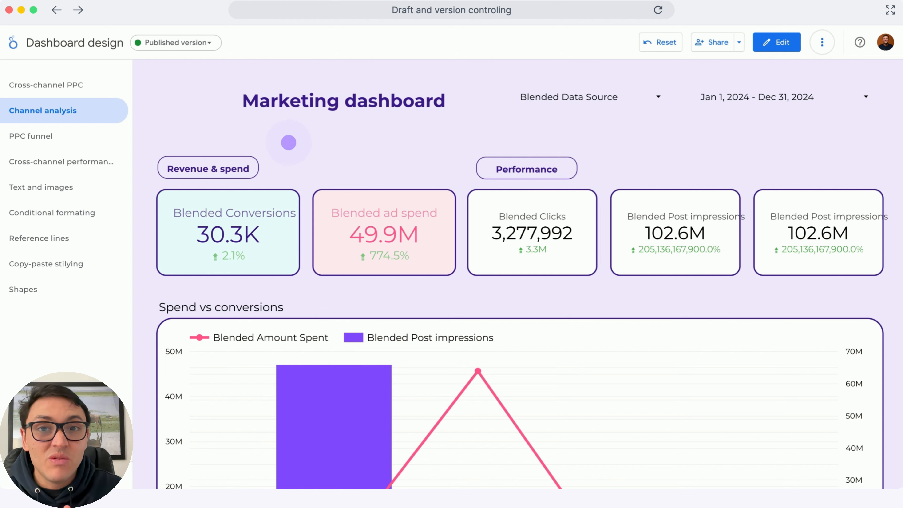
left_click(289, 142)
left_click(288, 143)
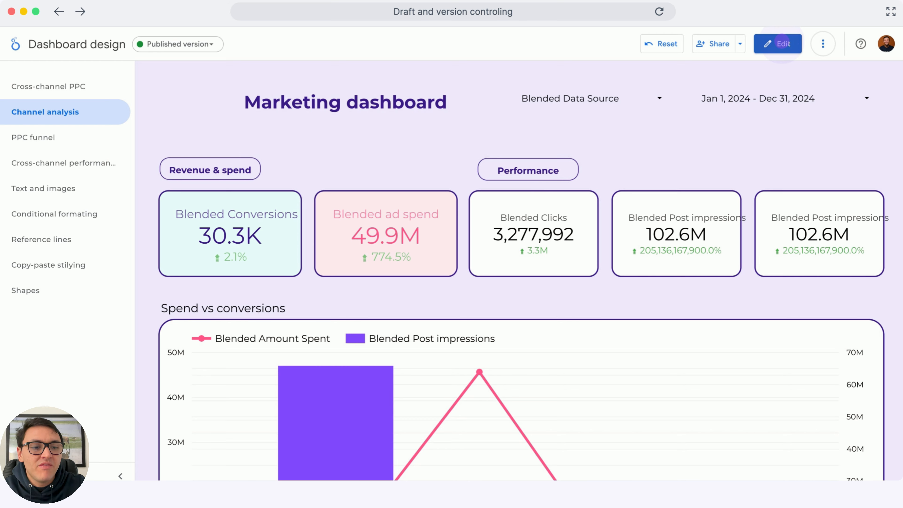
Return to editing the draft version and open the report's version history.
left_click(778, 43)
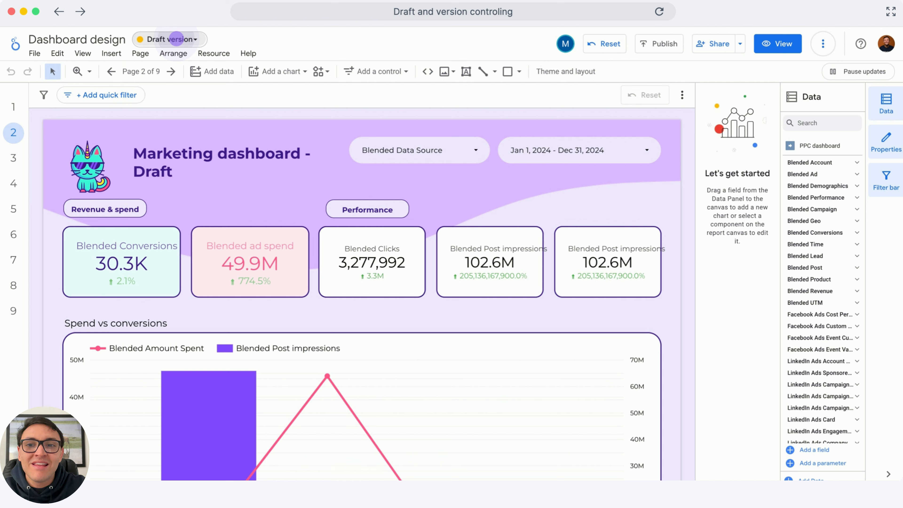
left_click(177, 38)
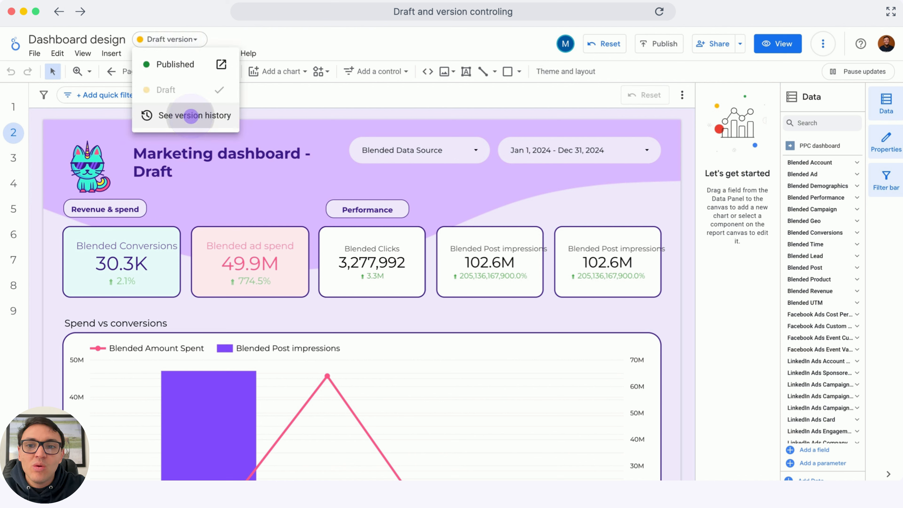
left_click(191, 115)
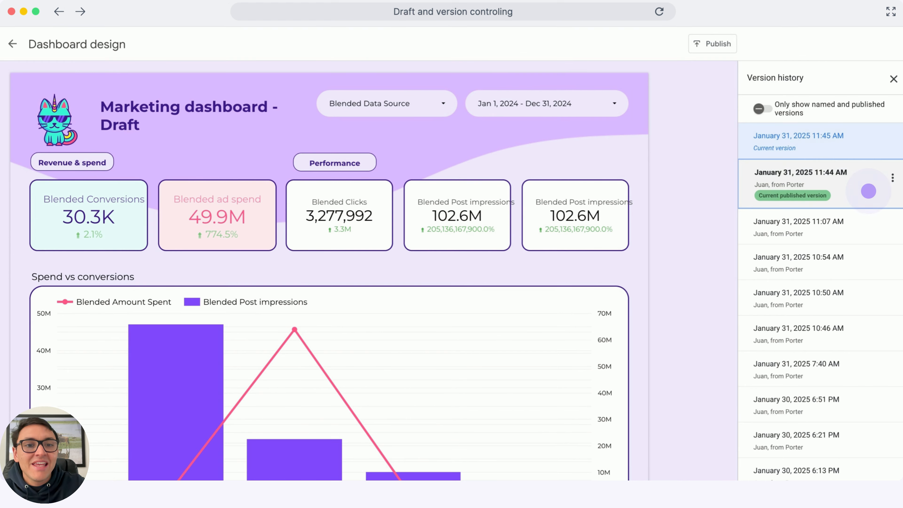
left_click(870, 191)
left_click(870, 191)
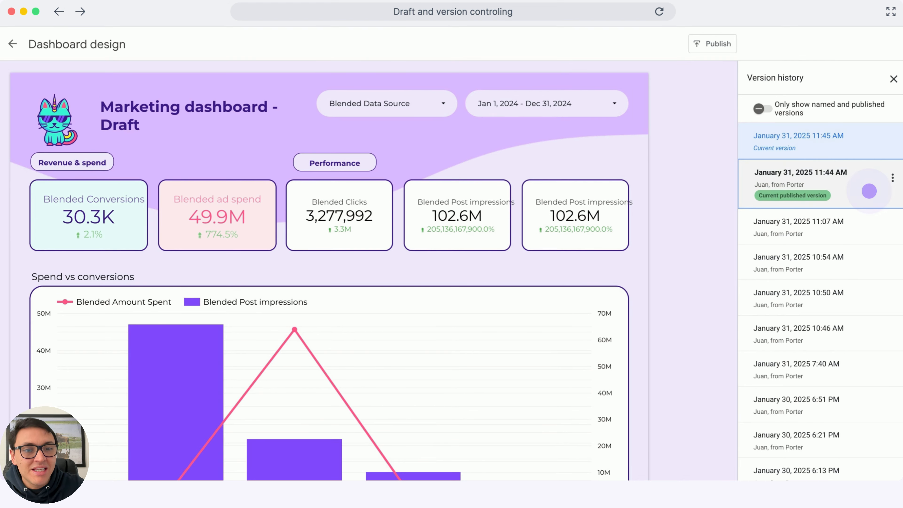
left_click(869, 191)
left_click(869, 191)
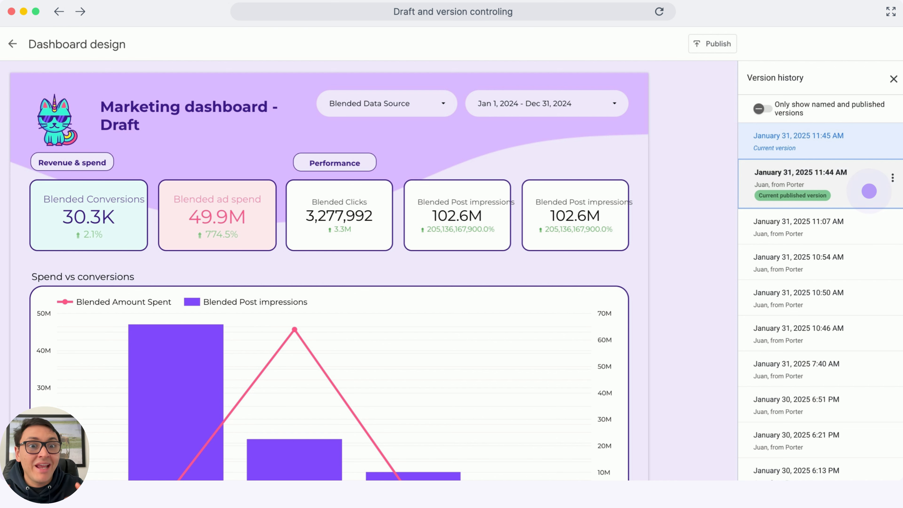
left_click(870, 191)
left_click(869, 191)
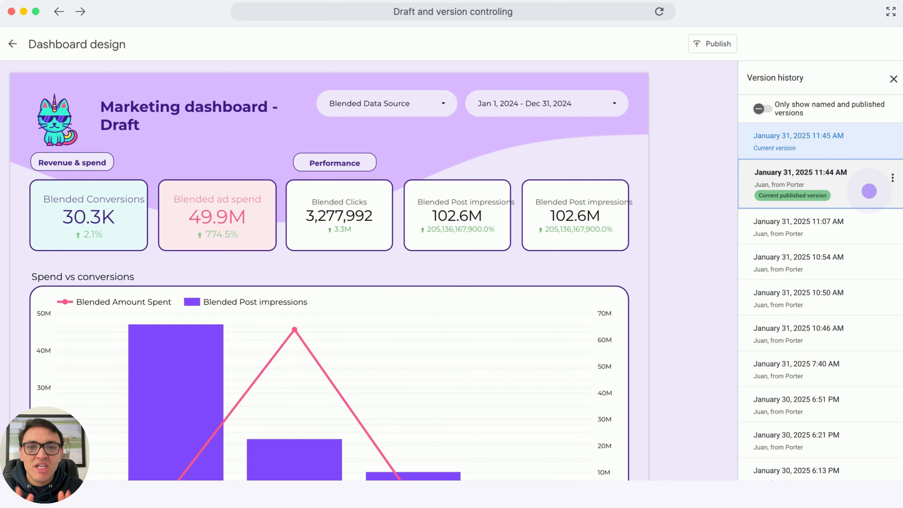
left_click(869, 191)
left_click(869, 191)
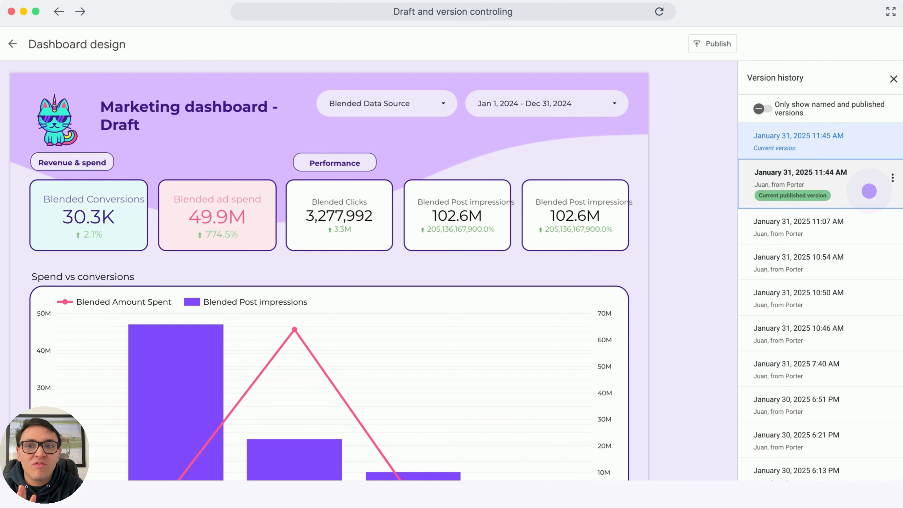
left_click(869, 191)
left_click(870, 191)
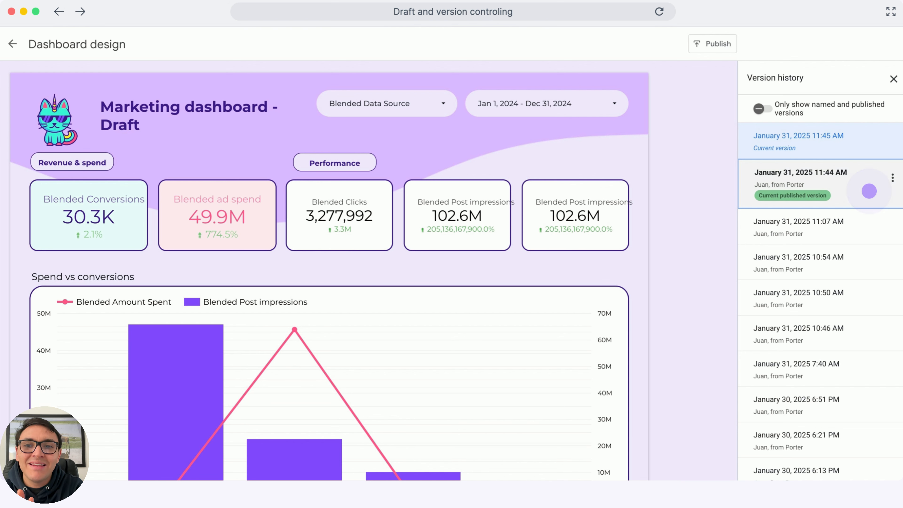
left_click(869, 191)
Rename the January 31, 2025 11:44 AM published version as "Draft title".
left_click(878, 186)
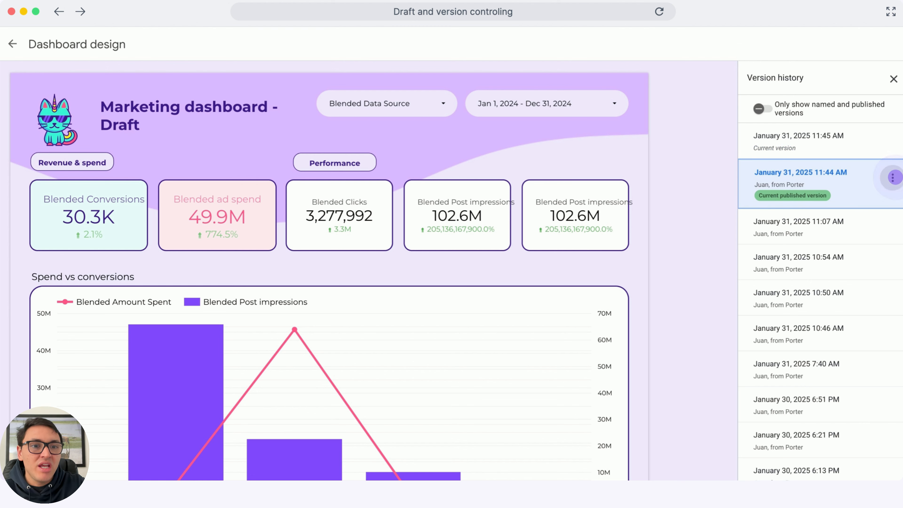
left_click(893, 178)
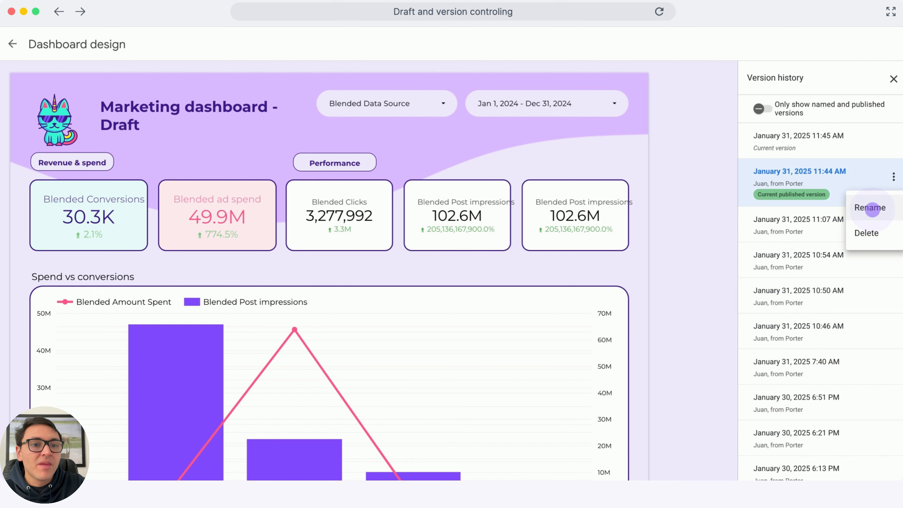
left_click(872, 208)
type("Draft title")
key("Return")
Preview the January 30, 2025 5:57 PM version and check its publish and restore options without applying them.
scroll(786, 270, "down", 5)
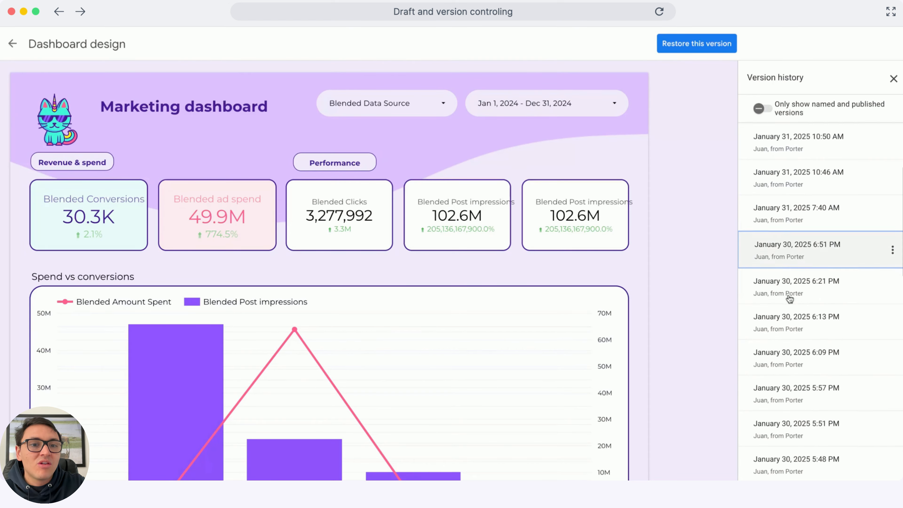
left_click(889, 350)
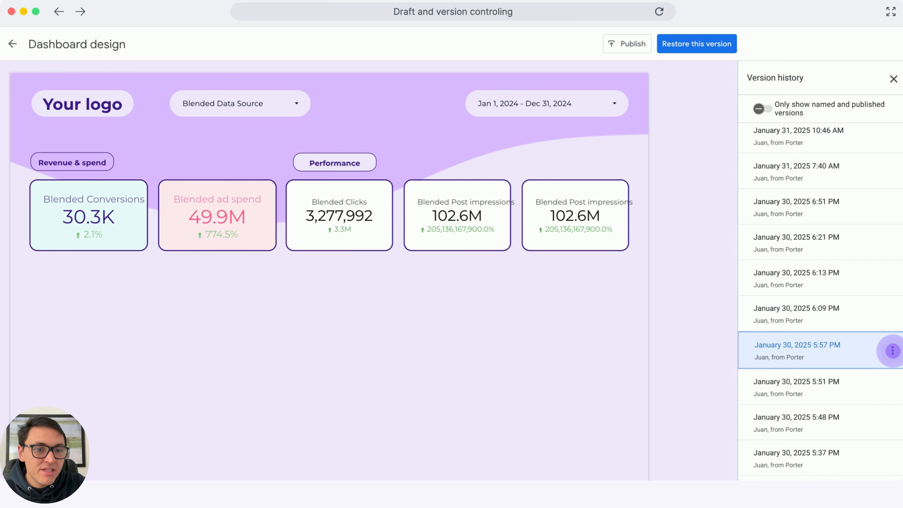
left_click(634, 48)
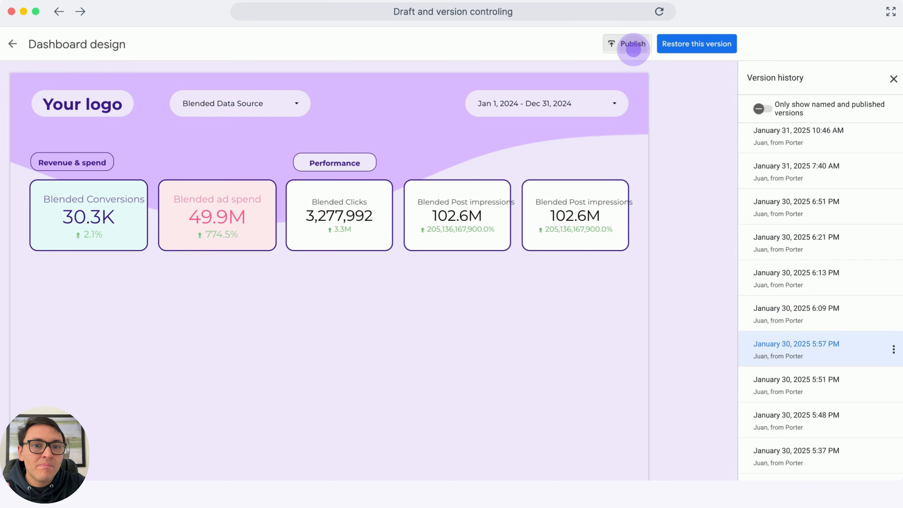
left_click(500, 281)
left_click(671, 58)
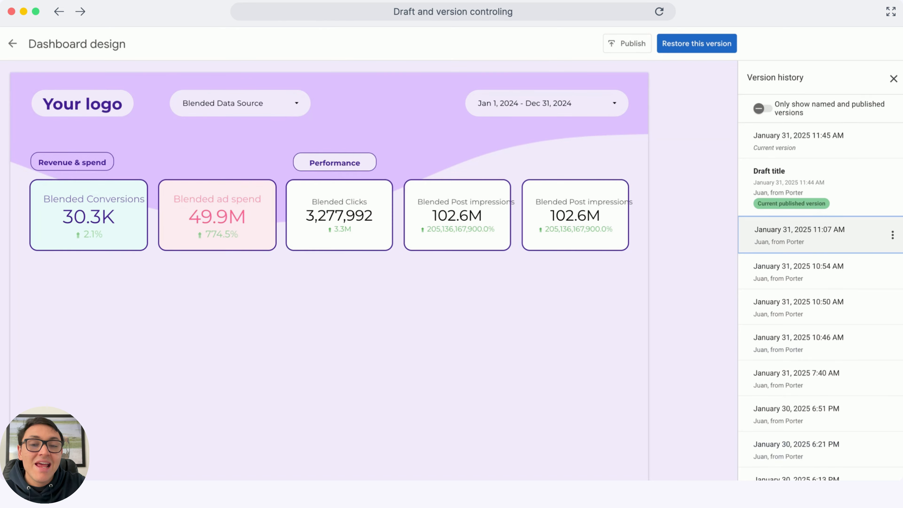
Preview the "Draft title" version in the version history.
triple_click(782, 174)
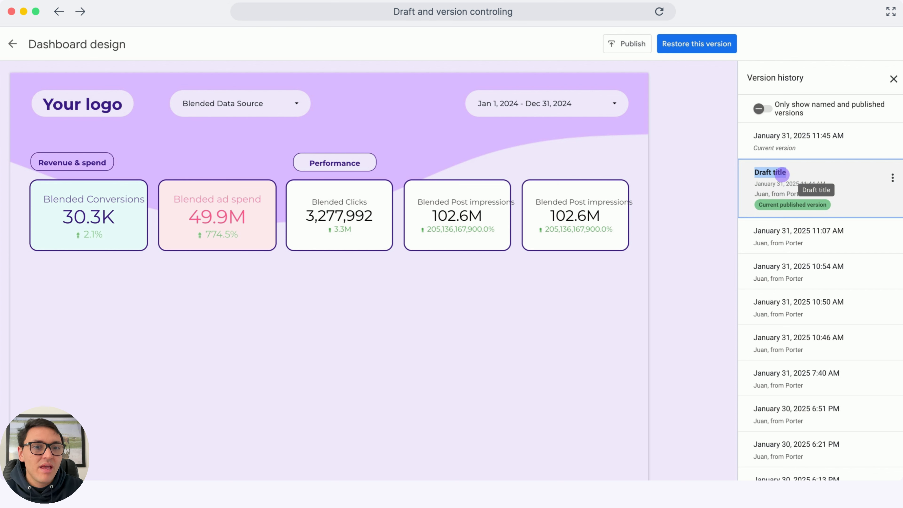
left_click(780, 174)
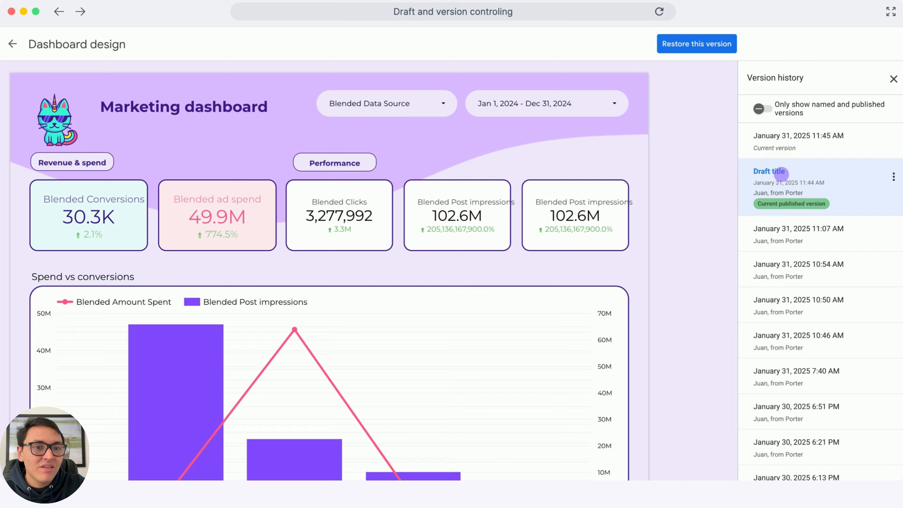